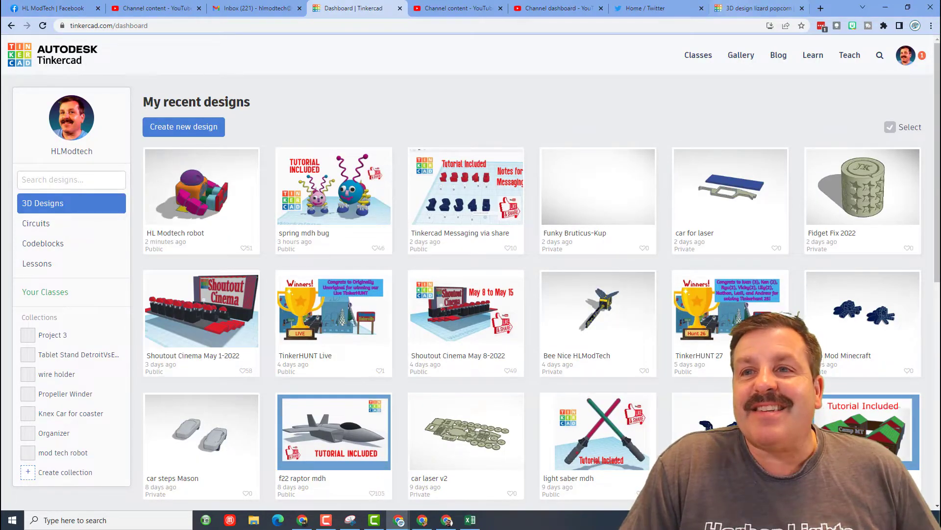
Switch to the lizard popcorn design and look over all the lizard versions around the workplane
left_click(759, 8)
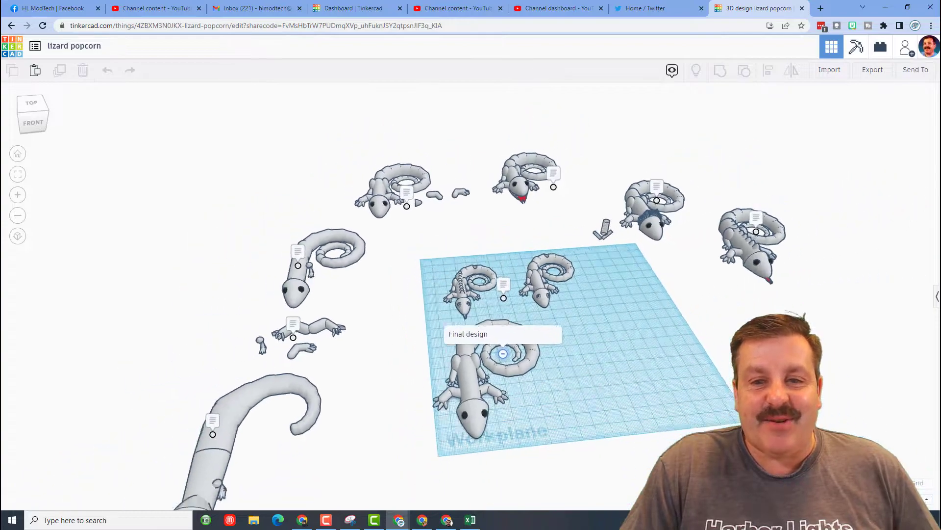
right_click_drag(486, 314, 507, 316)
scroll(471, 294, "up", 5)
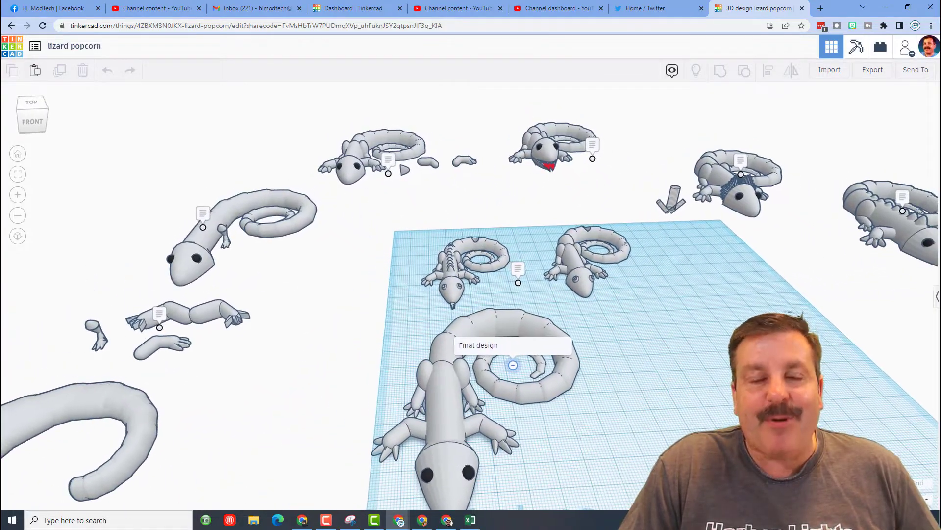
scroll(471, 296, "down", 4)
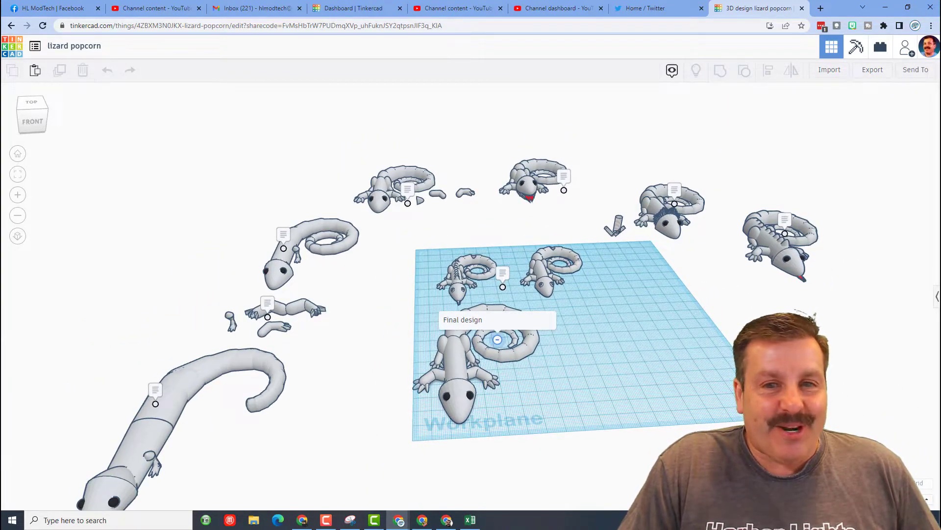
right_click_drag(507, 316, 437, 343)
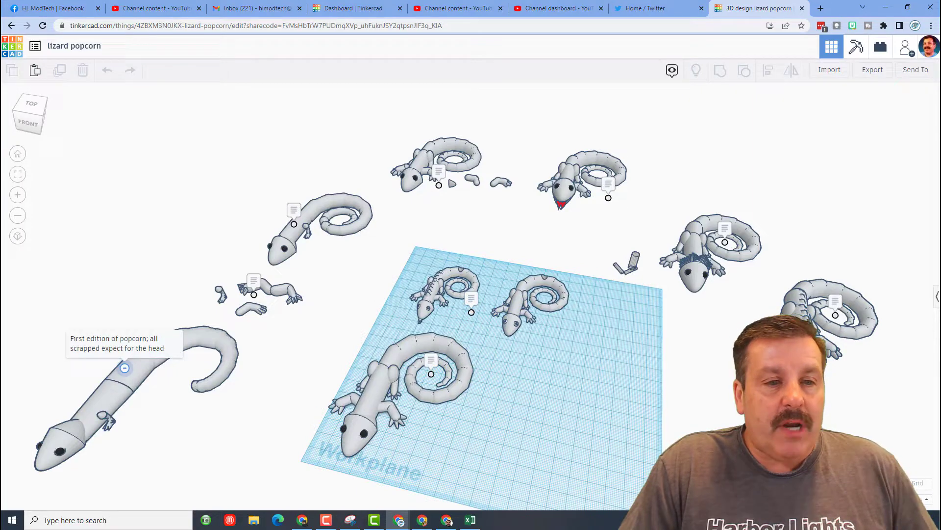
Focus on the first-edition lizard and examine its head and body from the front
left_click(125, 368)
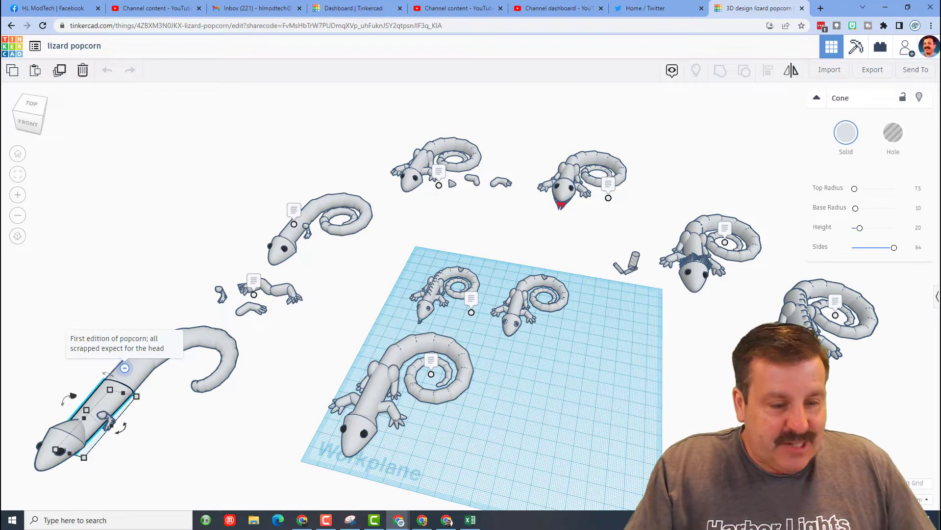
key("f")
scroll(470, 296, "down", 4)
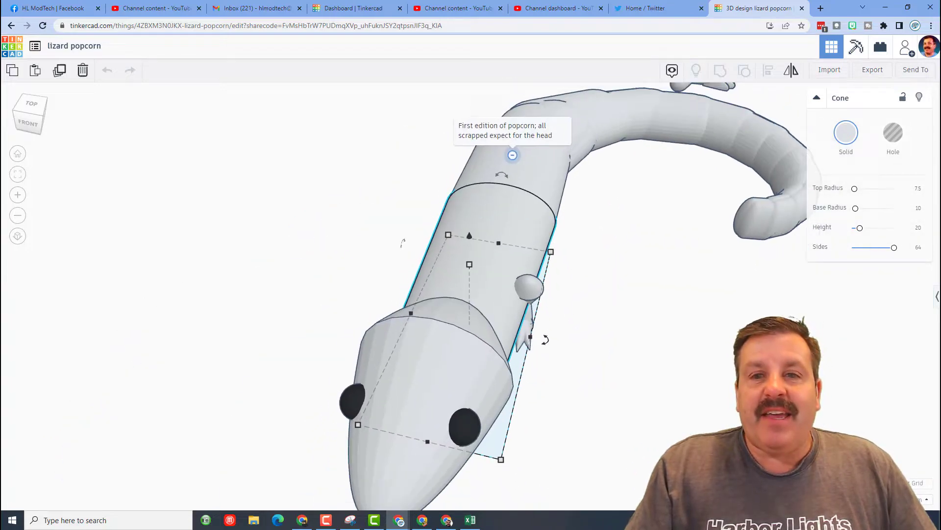
right_click_drag(469, 296, 493, 283)
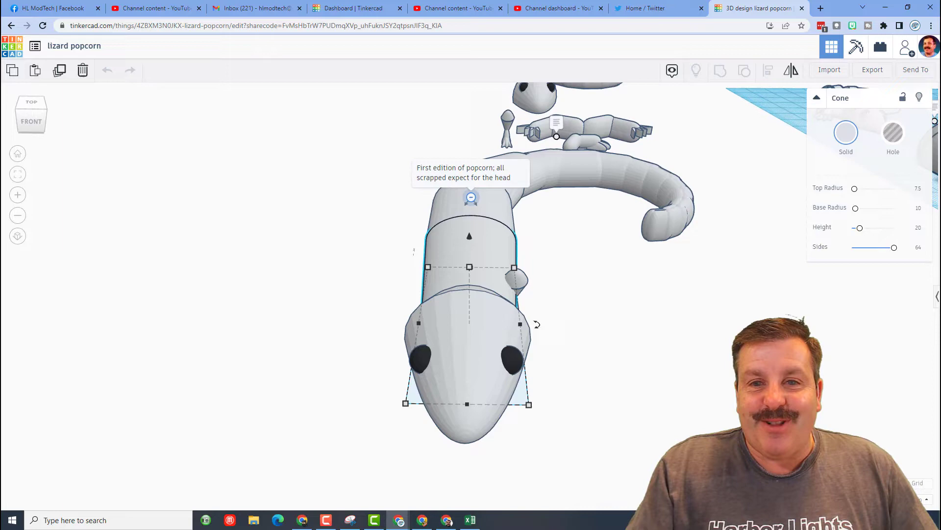
scroll(471, 294, "down", 2)
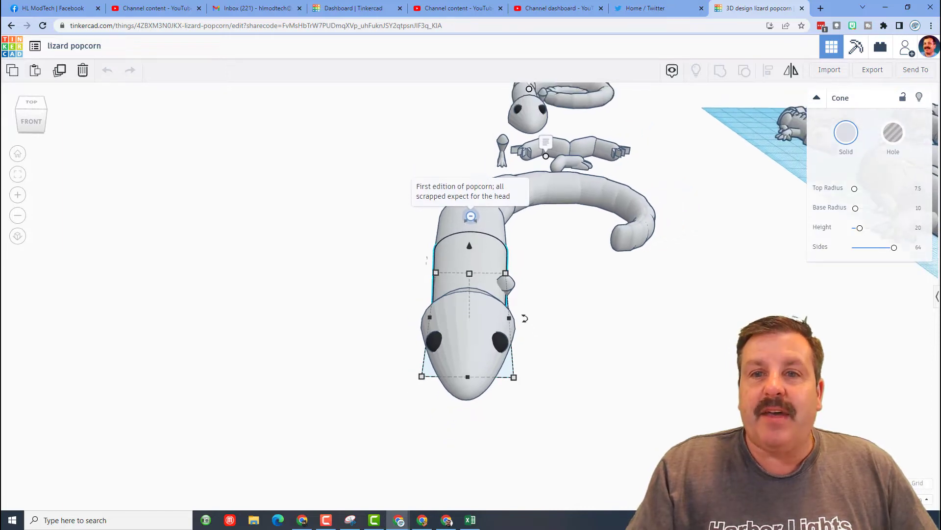
Focus on the scrapped arms and legs and read the note attached to them
left_click(585, 148)
key("f")
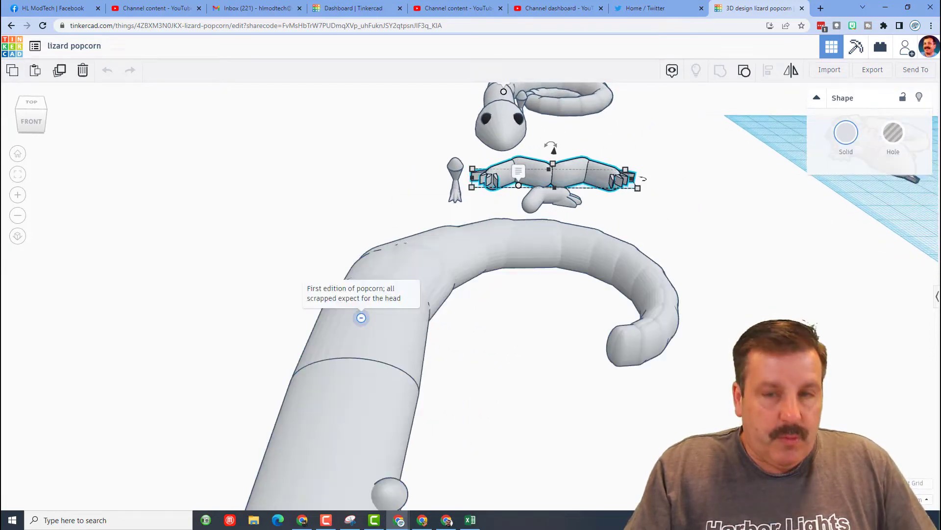
right_click_drag(564, 206, 495, 212)
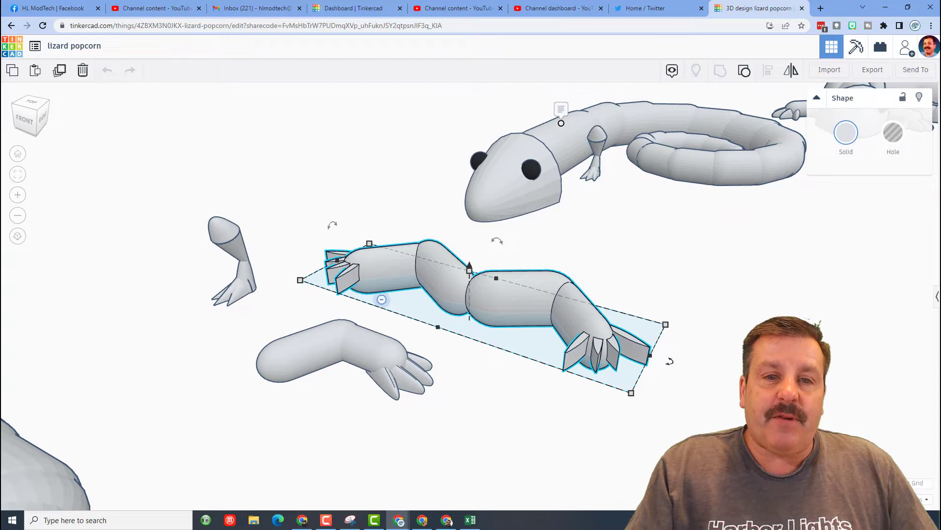
mouse_move(381, 299)
right_click_drag(381, 299, 408, 322)
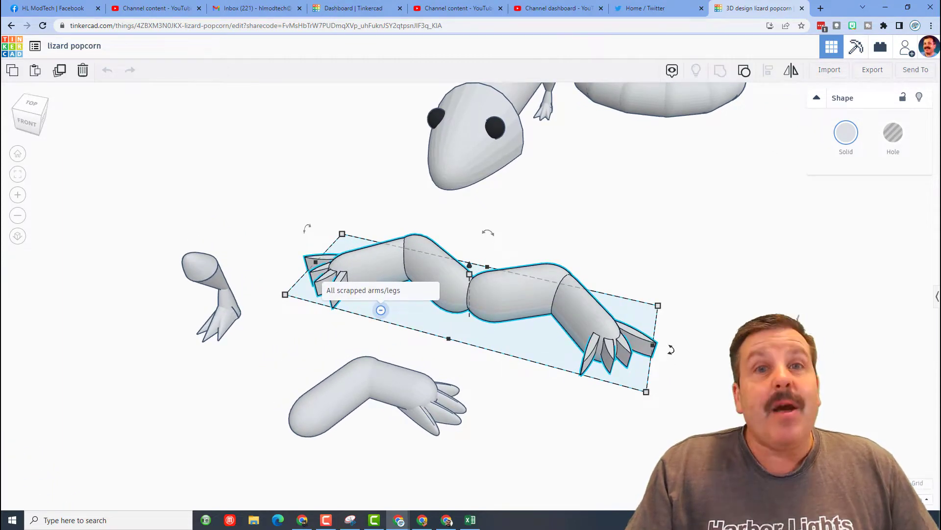
scroll(381, 310, "down", 5)
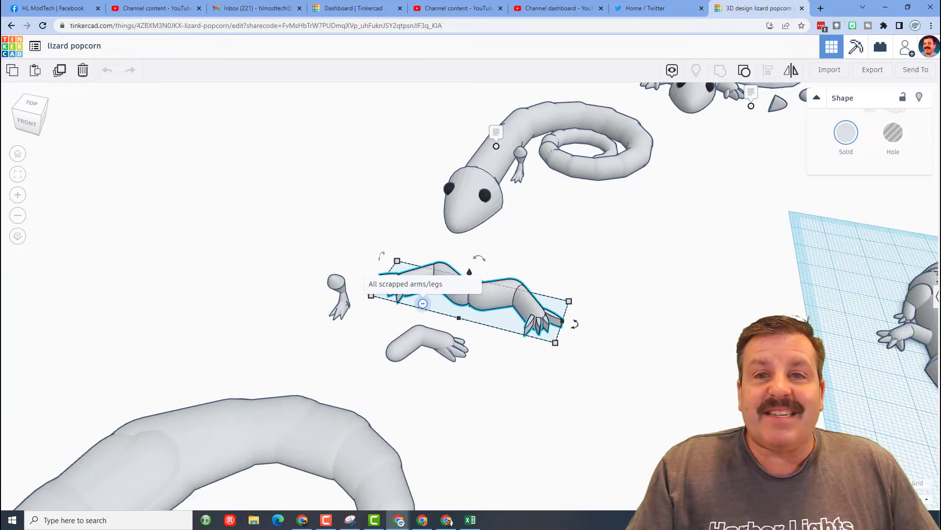
Select the body of the second lizard version and read its note about the tail and body
left_click(522, 179)
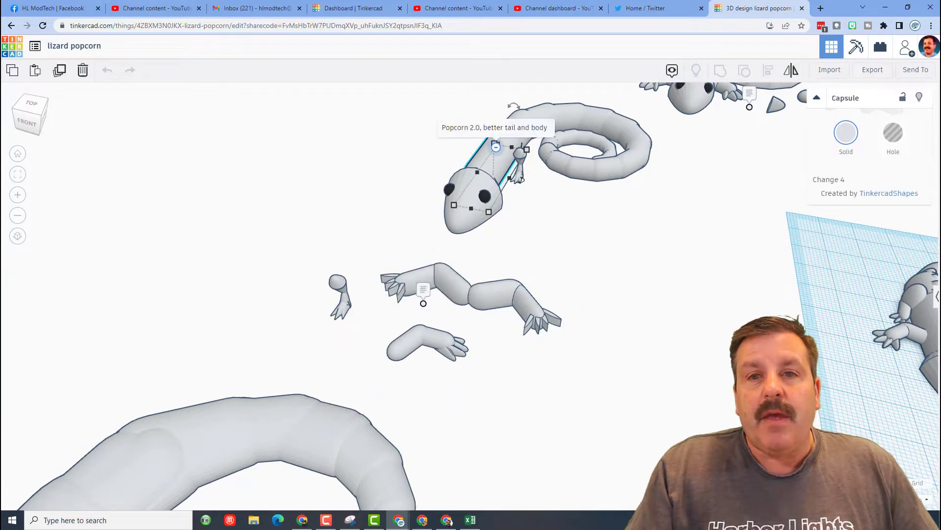
mouse_move(496, 149)
right_mouse_down()
mouse_move(545, 134)
mouse_move(508, 150)
mouse_move(508, 170)
mouse_move(508, 152)
right_mouse_up()
scroll(483, 169, "down", 5)
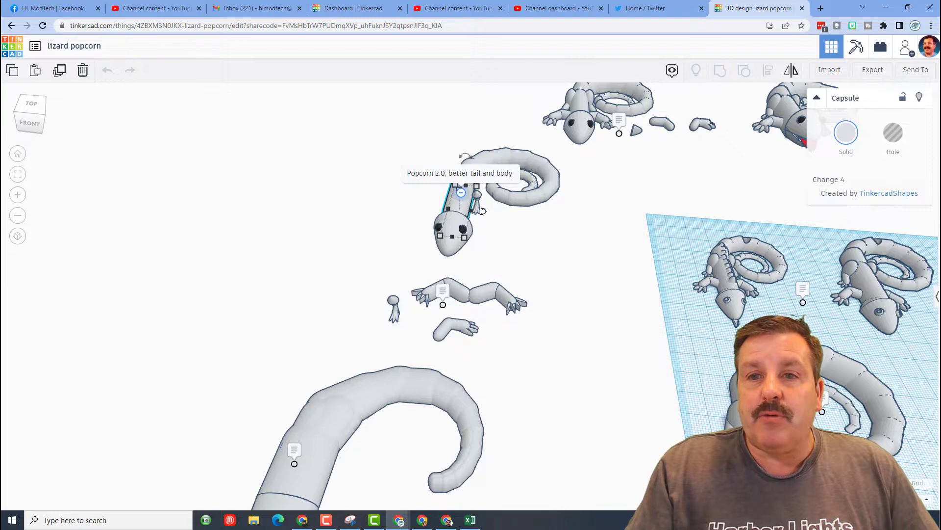
Focus on the backup of the final lizard and examine its note and the loose limb pieces beside it
left_click(636, 109)
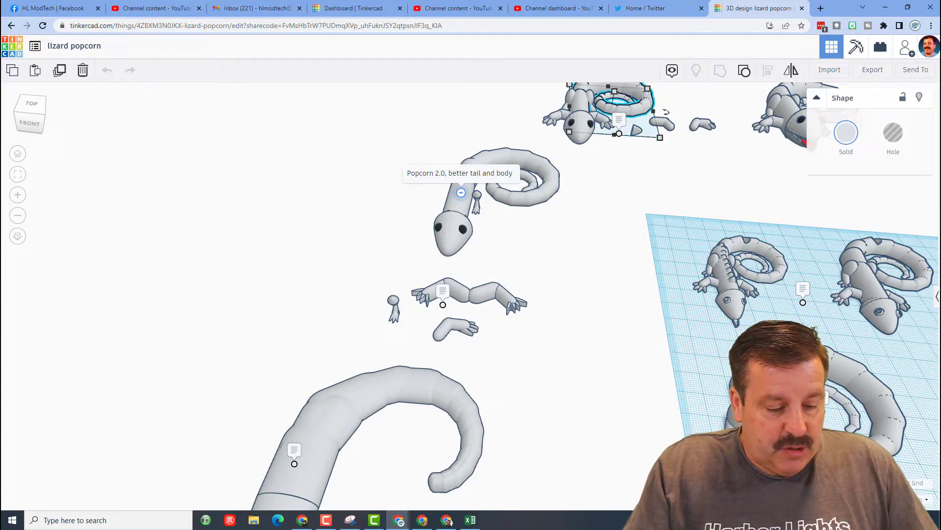
key("f")
right_click_drag(632, 167, 598, 143)
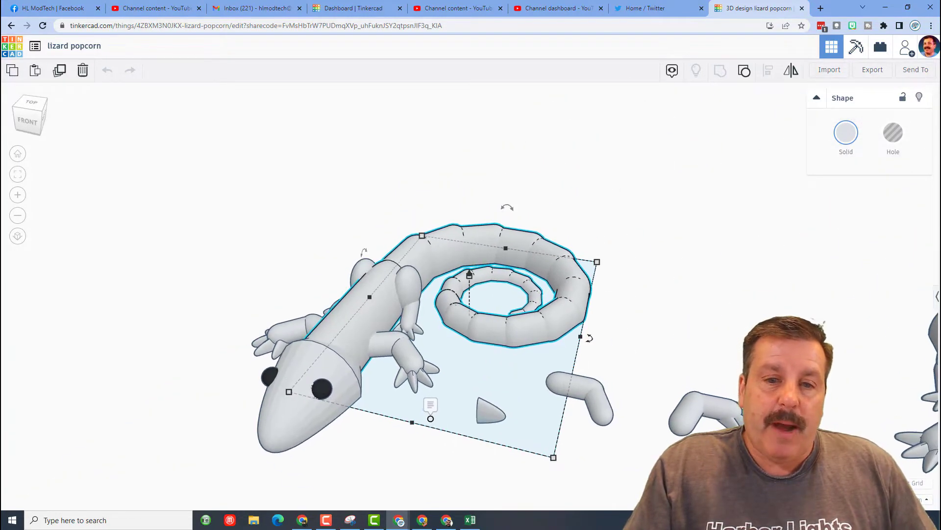
left_click(431, 406)
mouse_move(430, 406)
right_mouse_down()
mouse_move(439, 419)
mouse_move(455, 426)
mouse_move(431, 413)
mouse_move(471, 426)
mouse_move(370, 369)
mouse_move(436, 417)
mouse_move(422, 408)
right_mouse_up()
left_click(380, 383)
left_click(555, 385)
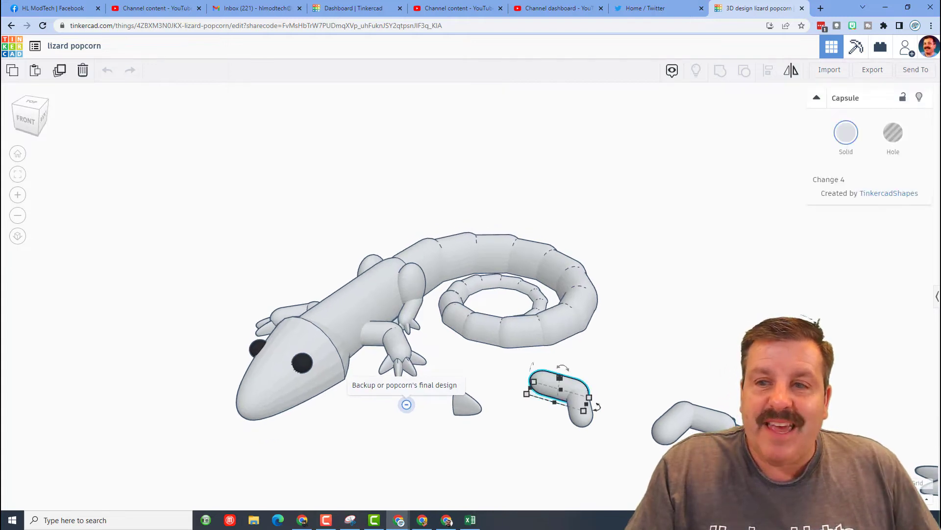
mouse_move(555, 384)
right_mouse_down()
mouse_move(575, 399)
mouse_move(479, 369)
mouse_move(562, 394)
right_mouse_up()
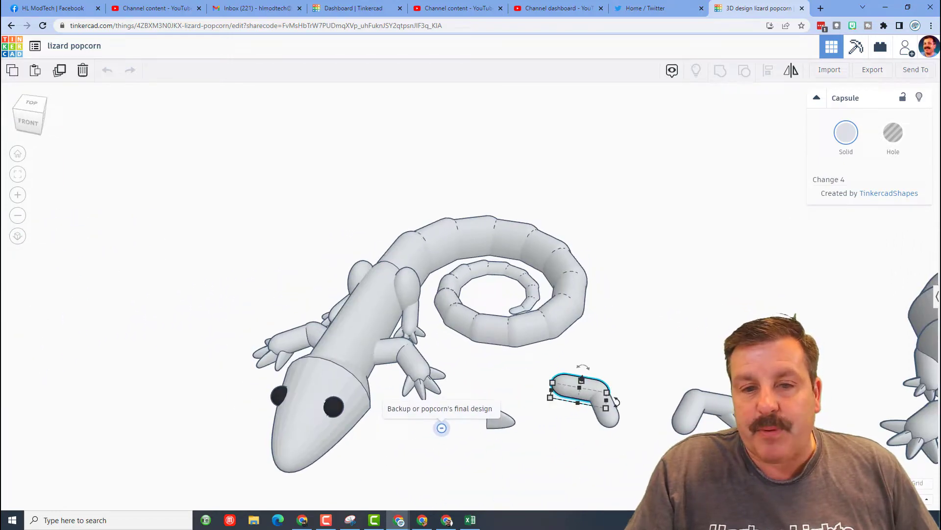
scroll(562, 393, "down", 4)
Focus on the lizard with the open mouth and examine its teeth and tongue from a low front angle
left_click(850, 292)
key("f")
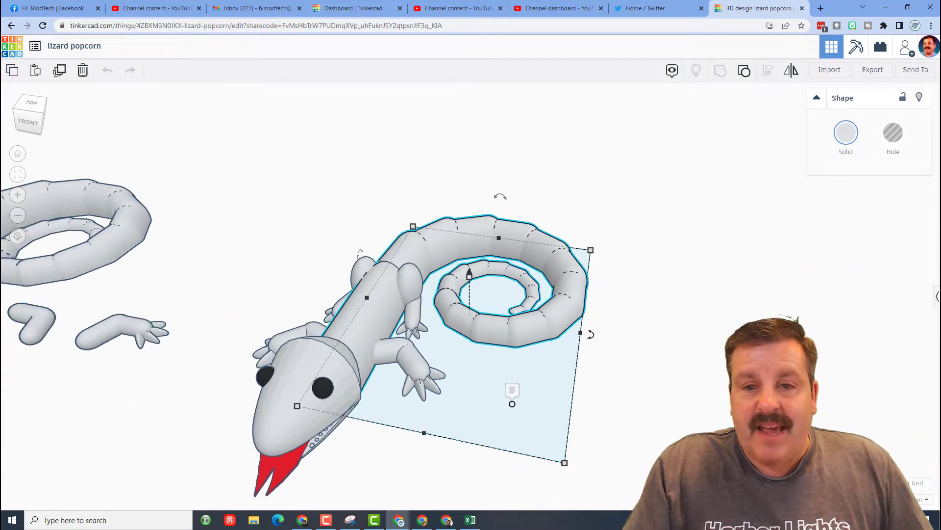
right_click_drag(850, 291, 821, 291)
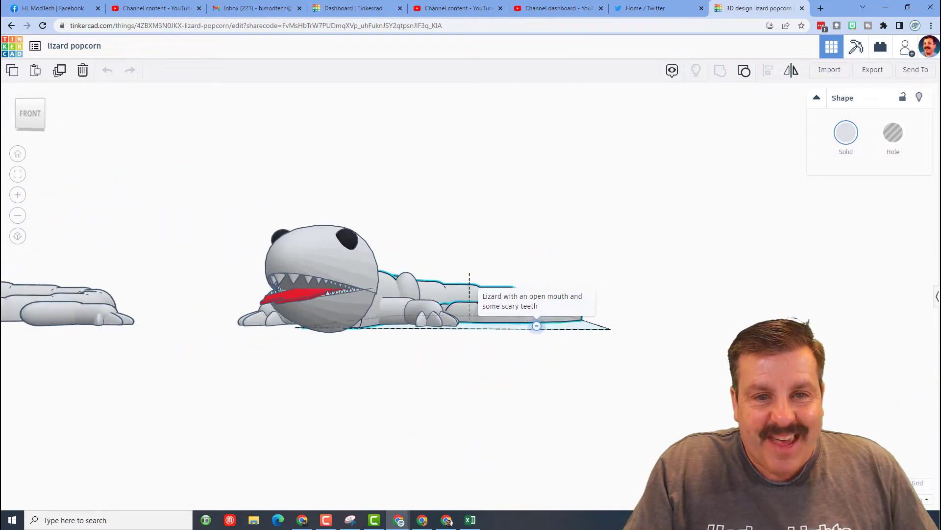
right_click_drag(784, 373, 769, 396)
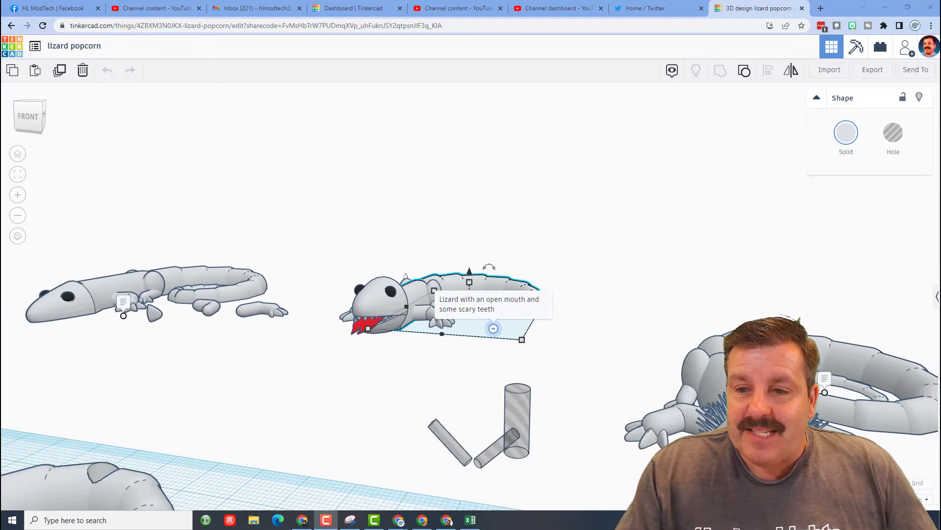
Focus on the bearded dragon version and examine the spikes around its head from the front
left_click(767, 410)
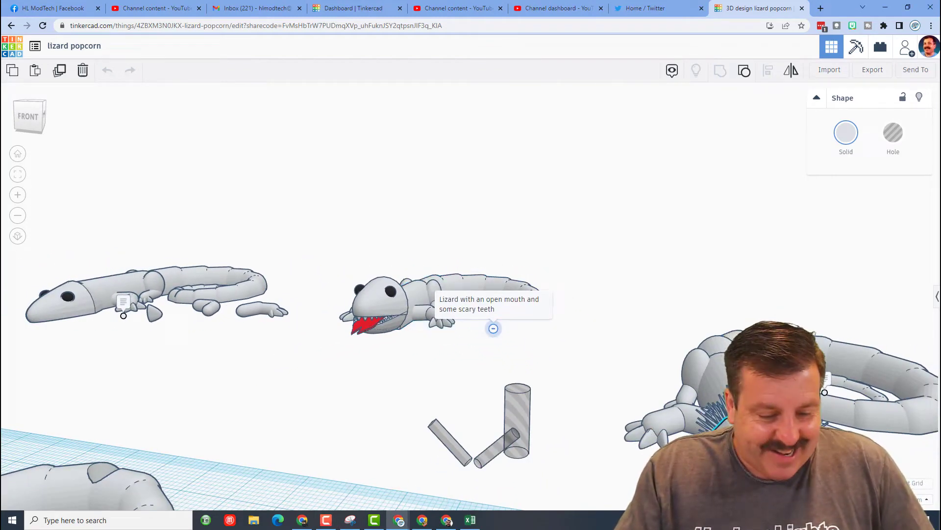
key("f")
right_click_drag(590, 370, 710, 375)
right_click_drag(500, 375, 591, 380)
right_click_drag(581, 430, 564, 427)
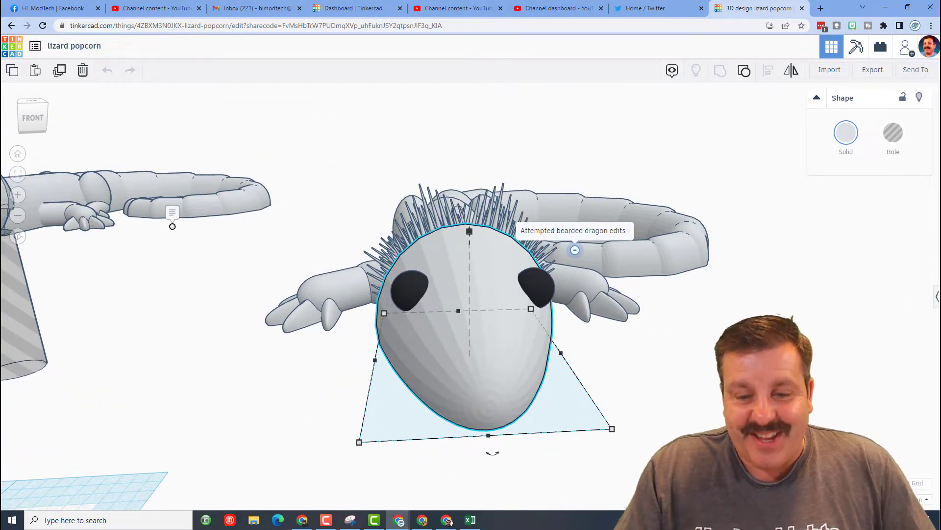
scroll(563, 392, "down", 6)
Examine the spiked lizard with a tongue and the printable-size keychain lizards on the workplane
right_click_drag(564, 392, 496, 409)
key("Tab")
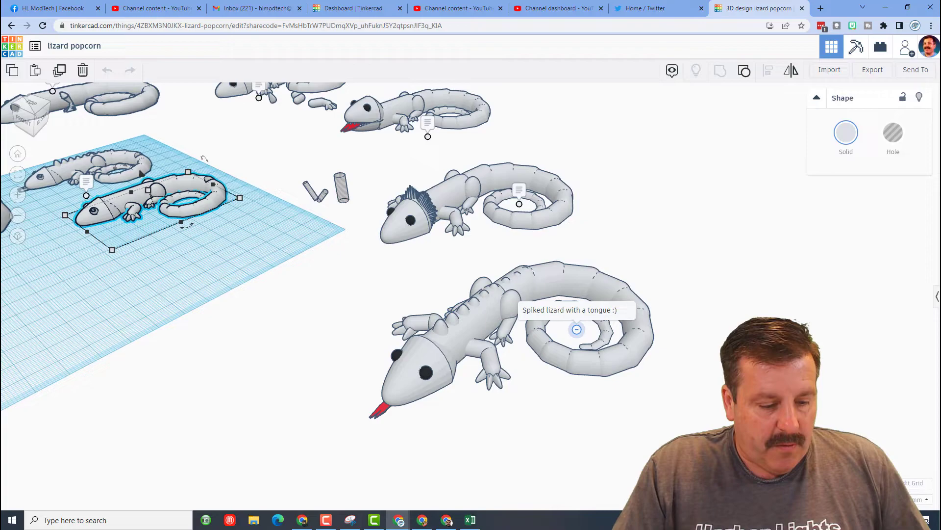
key("f")
right_click_drag(497, 409, 452, 354)
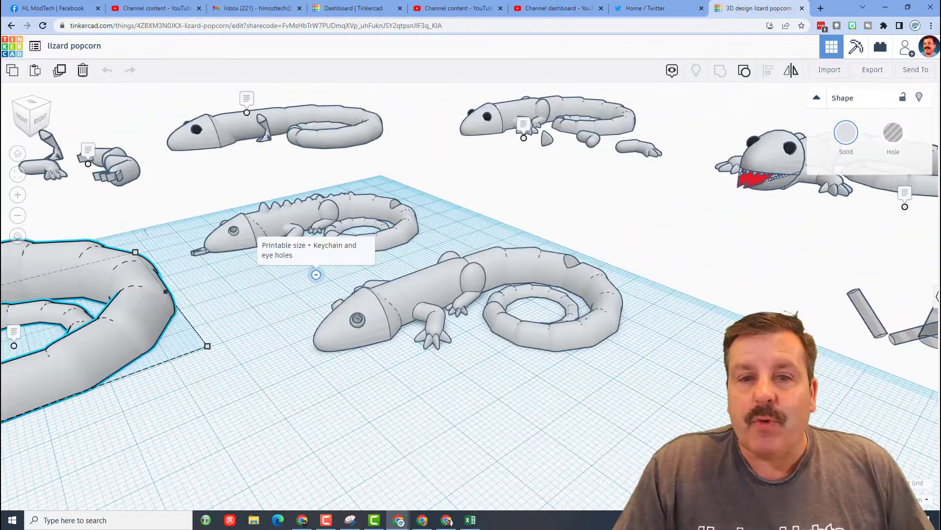
Focus on the large final-design lizard on the workplane and examine it from the front
key("f")
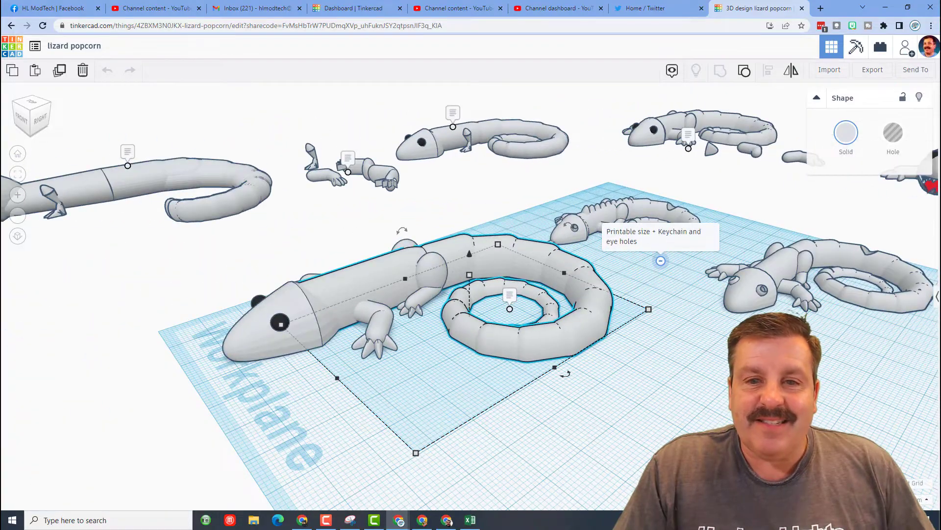
right_click_drag(451, 300, 497, 294)
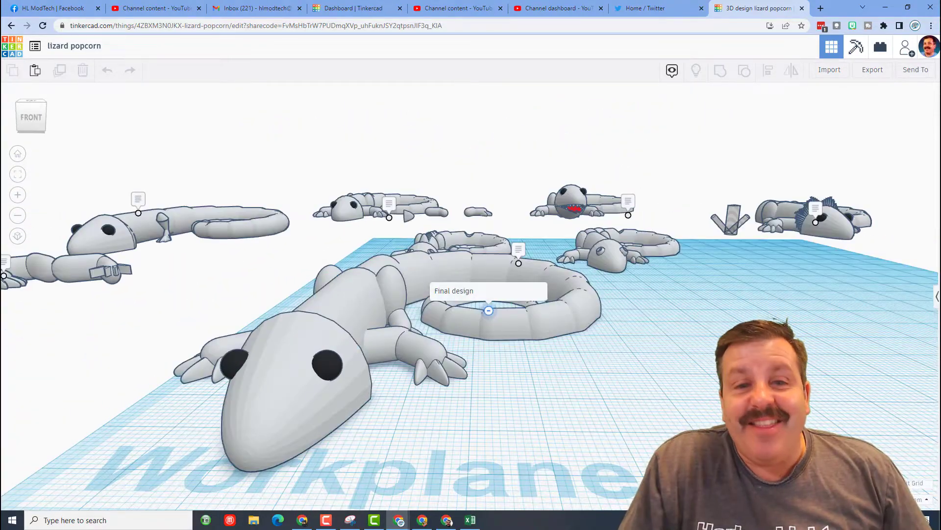
right_click_drag(514, 314, 526, 342)
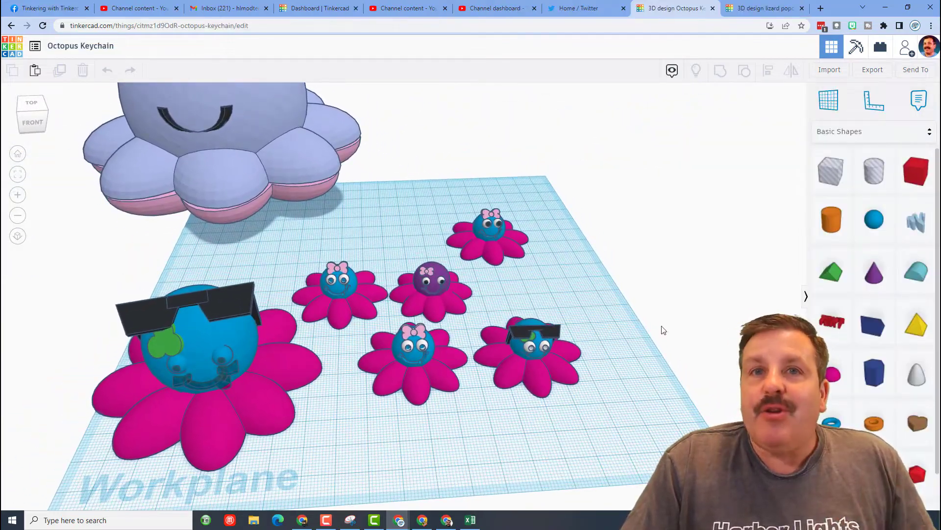
Copy the collaboration link of the Octopus Keychain design and close the sharing dialog
left_click(905, 48)
left_click(533, 332)
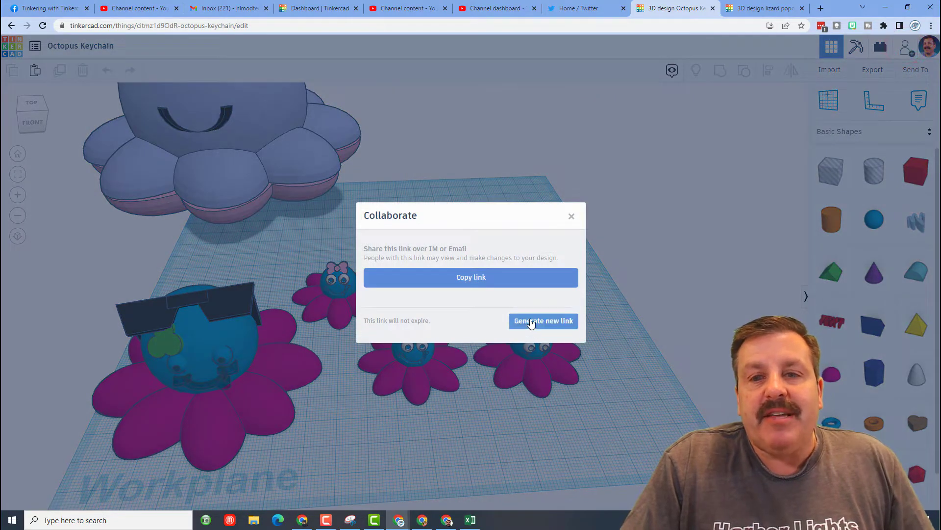
left_click(499, 273)
left_click(572, 217)
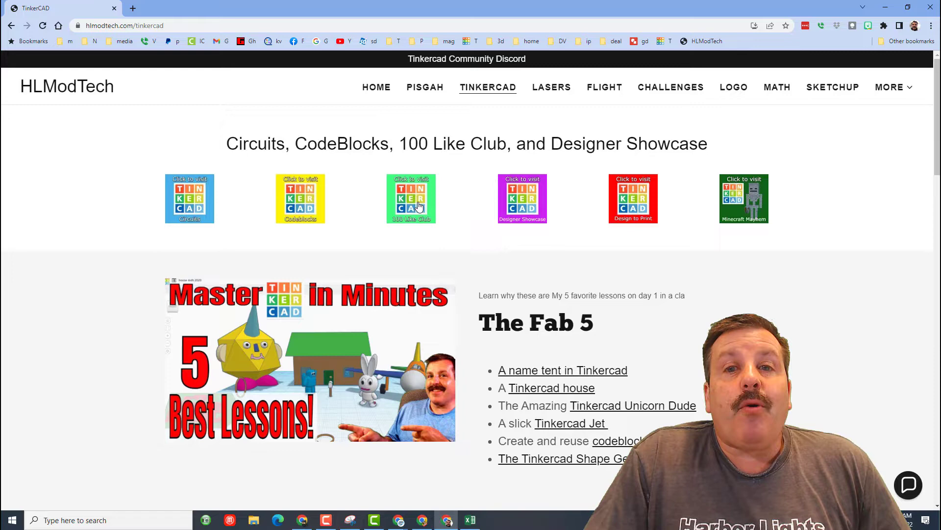
View the contact chat on the HLModTech Tinkercad page and close it again
left_click(909, 482)
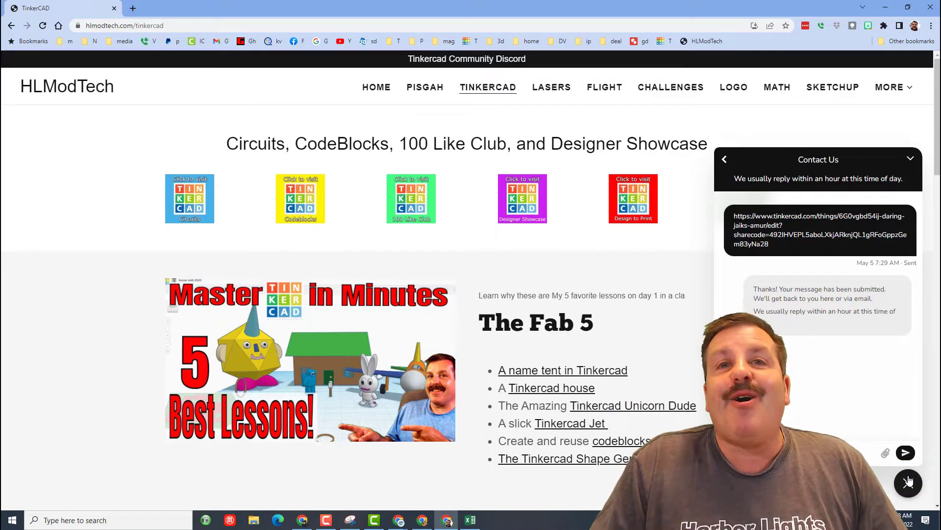
left_click(909, 482)
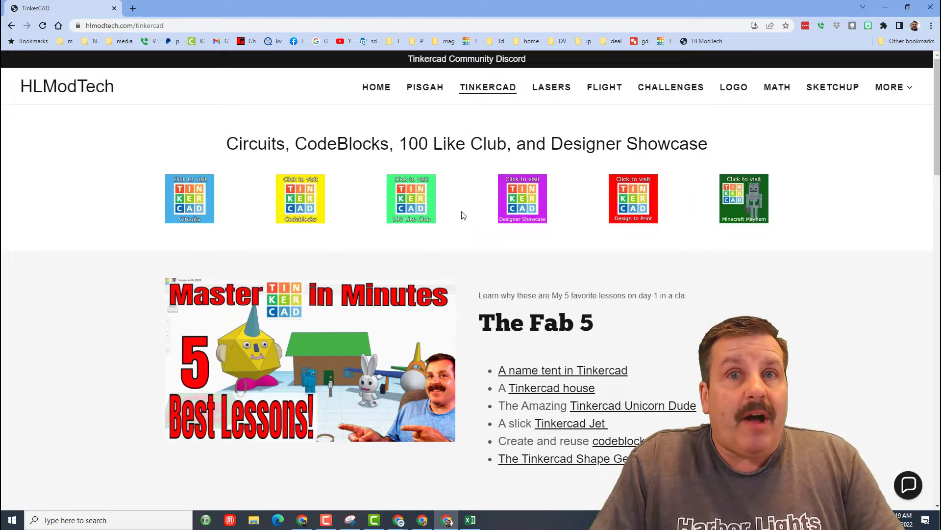
Go to the Designer Showcase directory and open a listed designer's Tinkercad profile
left_click(511, 210)
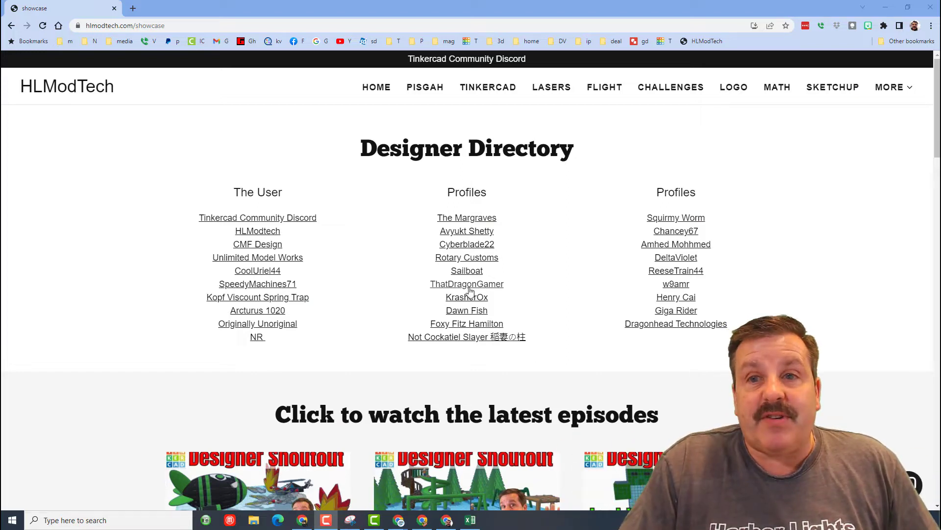
left_click(680, 250)
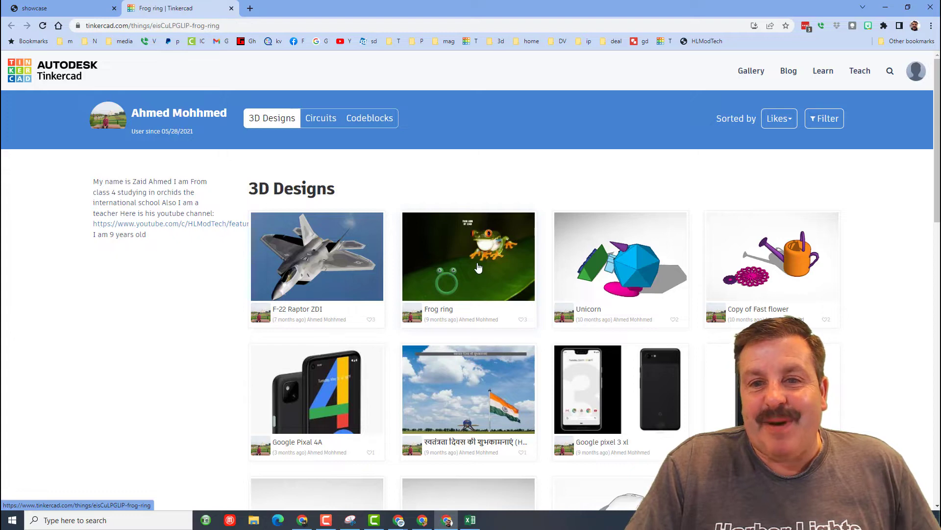
Open the Frog ring design from the profile and add a reaction to it
left_click(479, 267)
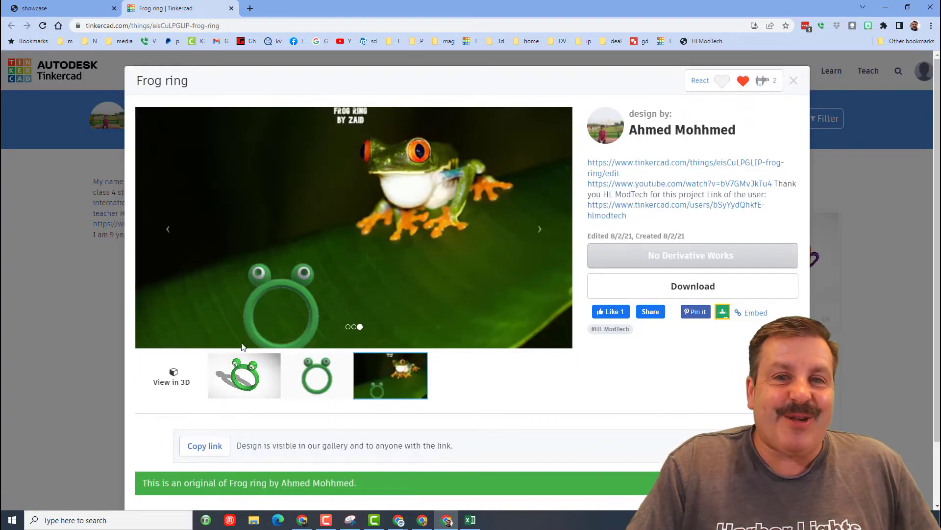
mouse_move(729, 82)
left_click(717, 131)
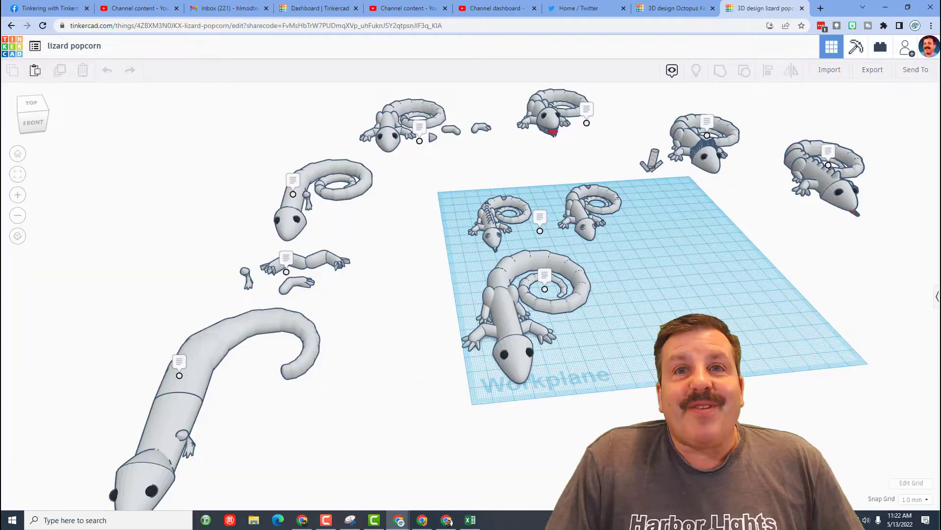
Turn off the grid and the shadows in the lizard popcorn design's grid properties
left_click(911, 484)
left_click(421, 215)
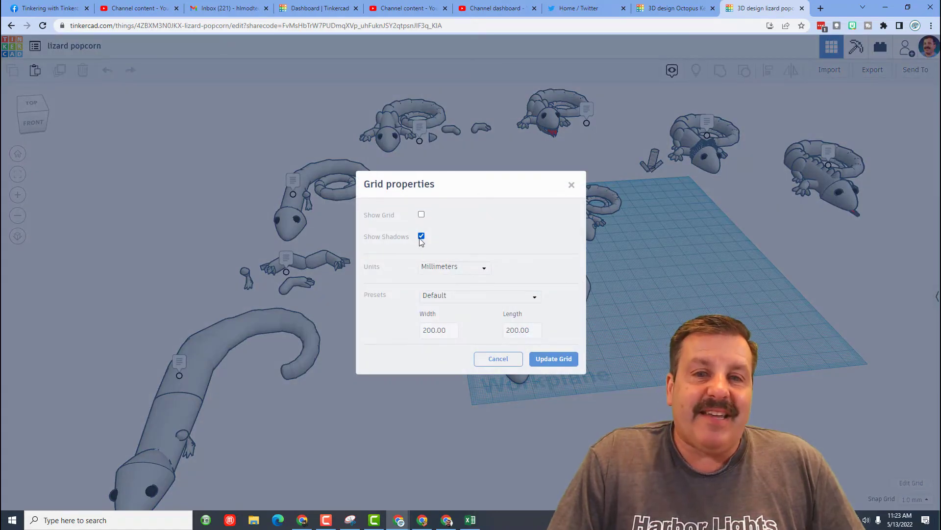
left_click(421, 237)
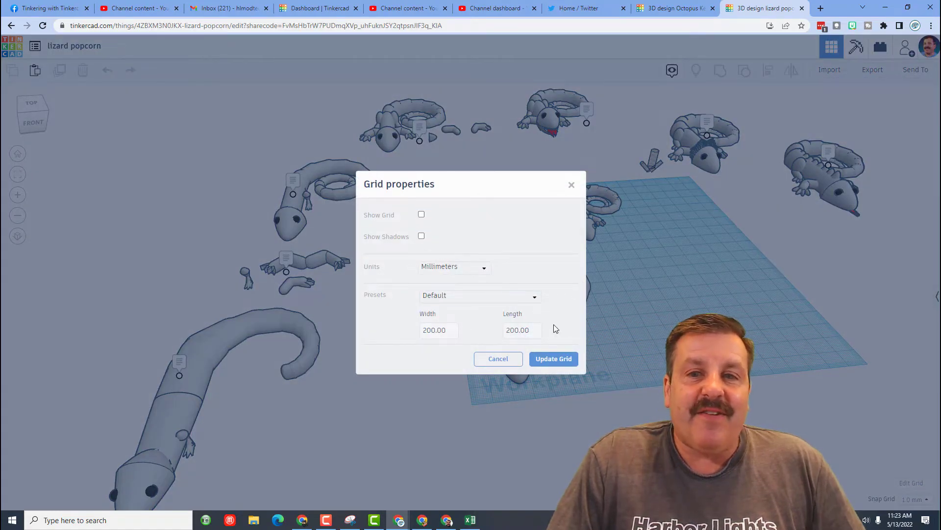
left_click(554, 358)
right_click_drag(652, 363, 616, 358)
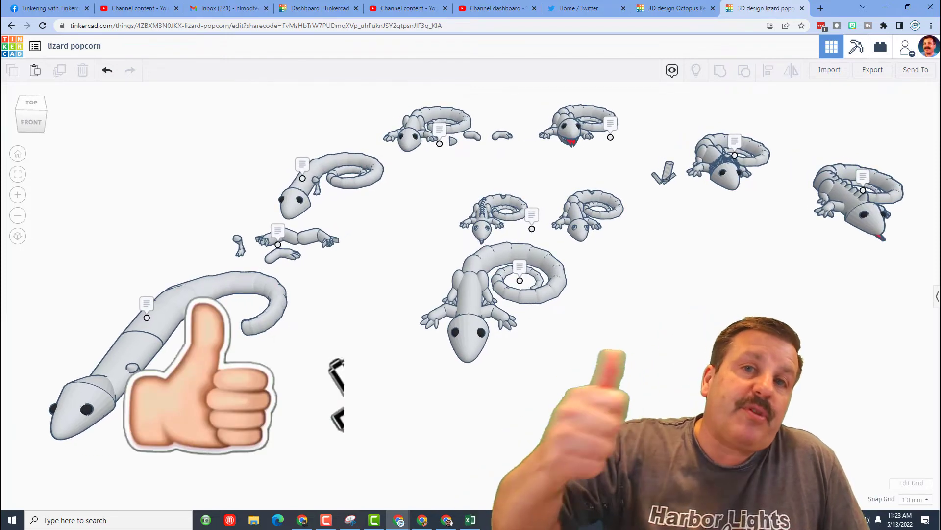